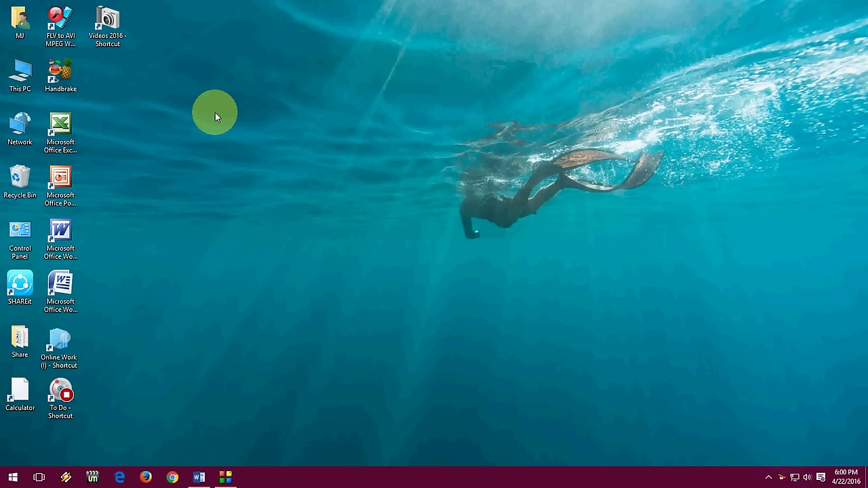
Bring the earthwork excavation document on screen and preview all eight pages in print preview.
click(199, 478)
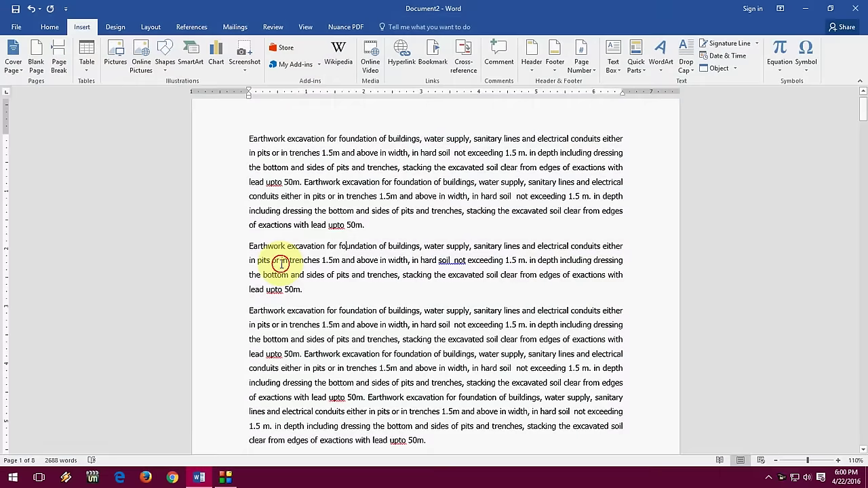
click(281, 264)
key(ctrl+p)
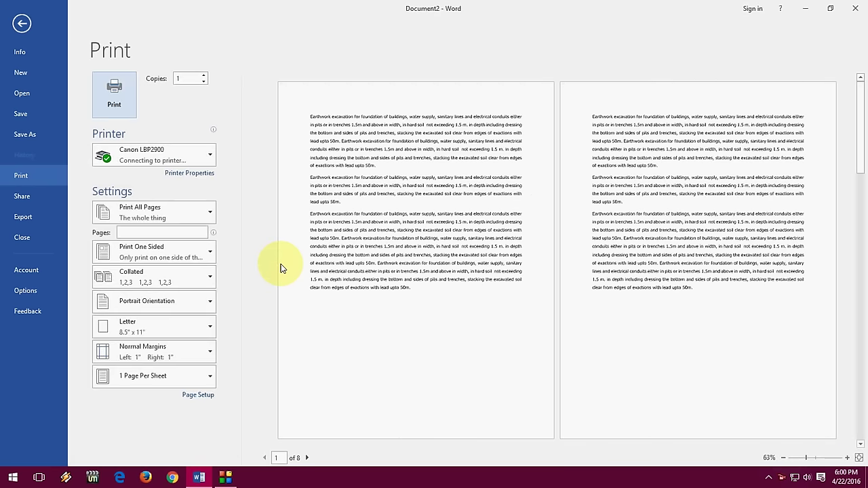
scroll(441, 239, down, 2)
scroll(441, 239, down, 2)
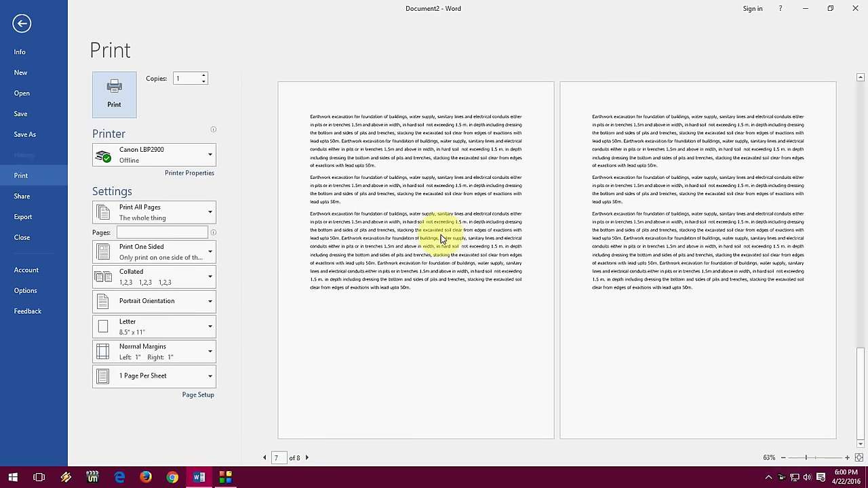
scroll(441, 239, up, 6)
click(307, 459)
Return to the editing view and place the cursor on the first page.
key(Escape)
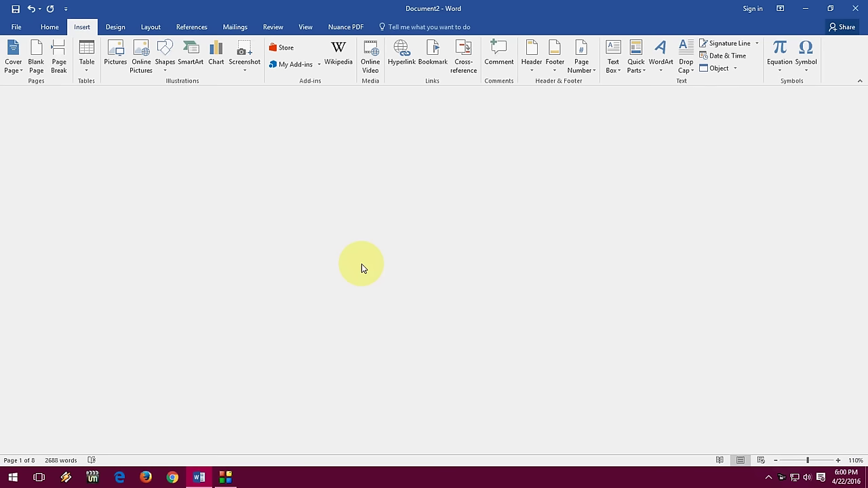
scroll(329, 231, down, 3)
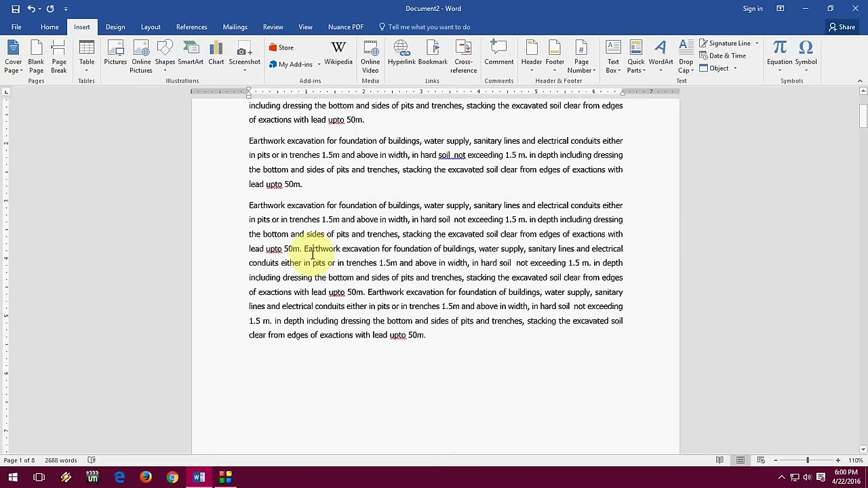
scroll(312, 255, up, 3)
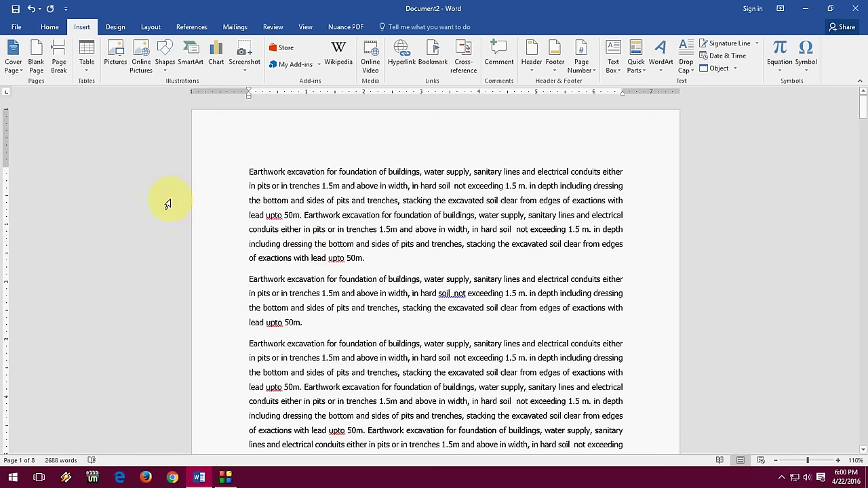
click(272, 186)
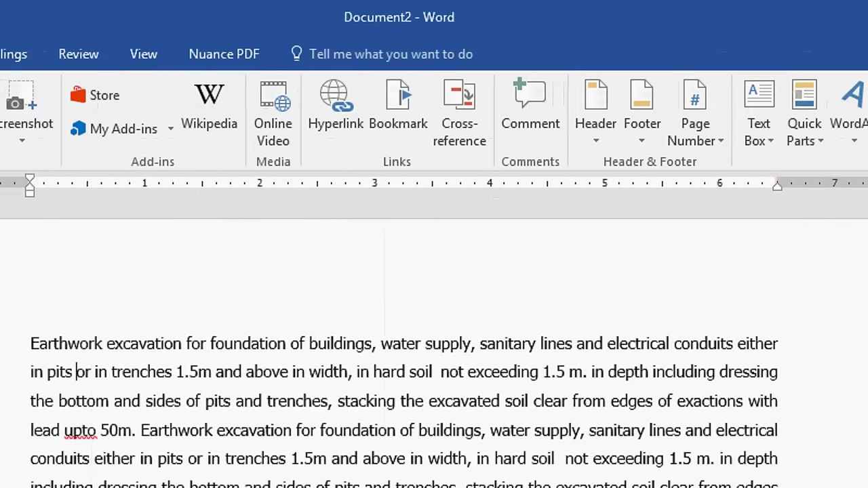
Insert Plain Number 3 page numbers at the bottom right of every page.
click(583, 150)
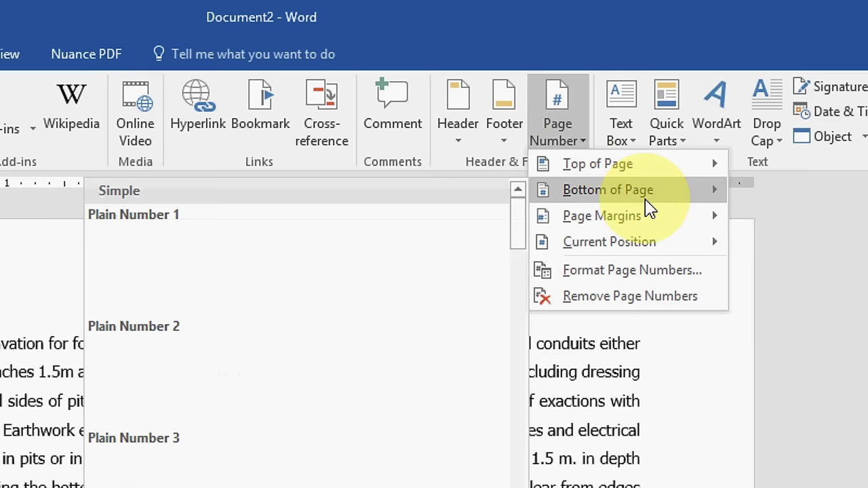
mouse_move(608, 137)
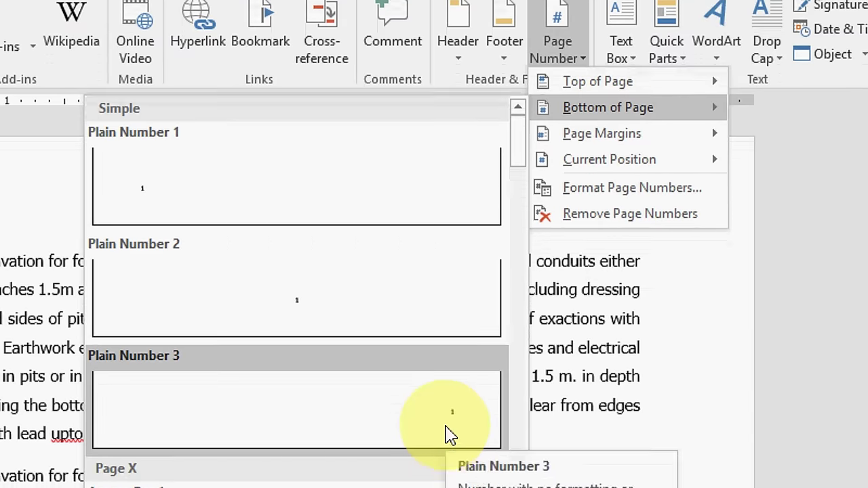
click(448, 483)
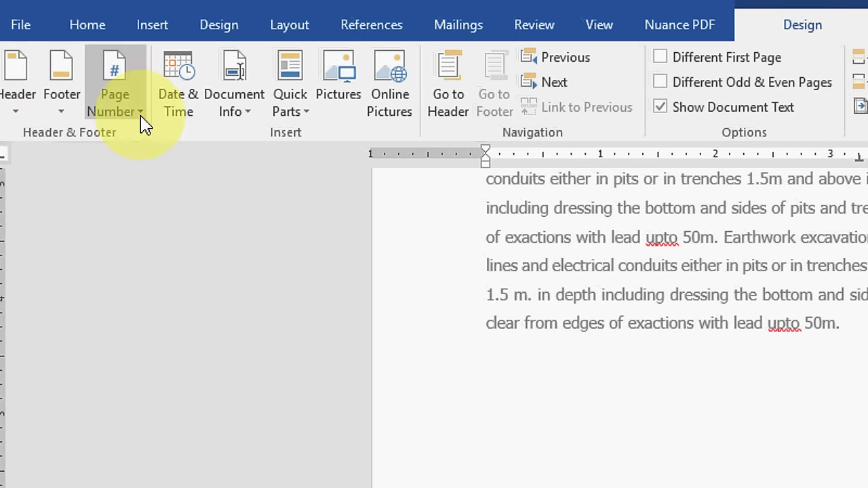
Set the page number format to lowercase Roman numerals 'i, ii, iii, ...'.
click(143, 116)
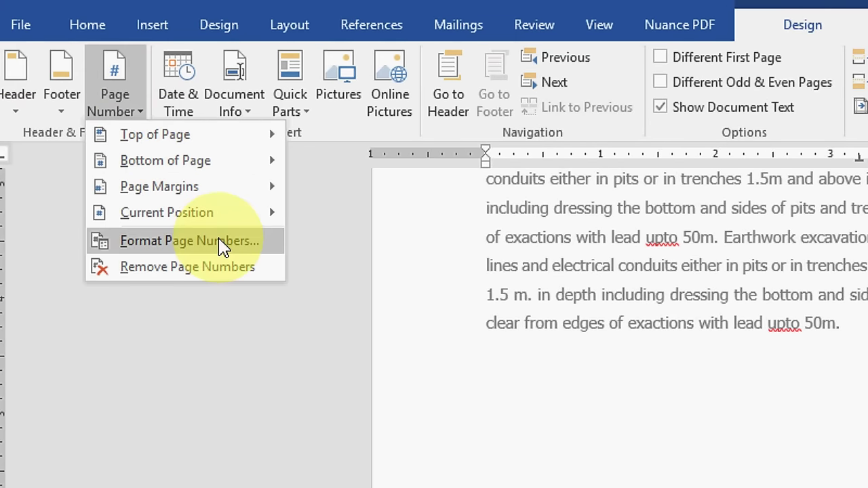
click(149, 252)
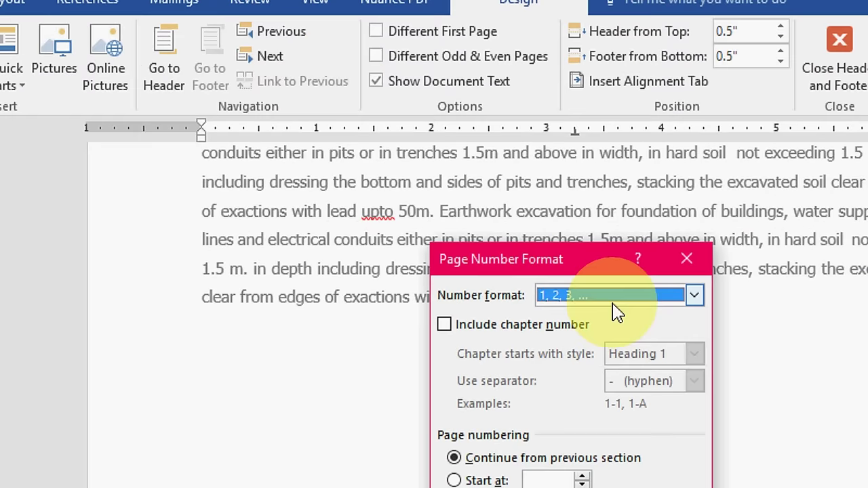
click(827, 319)
click(561, 370)
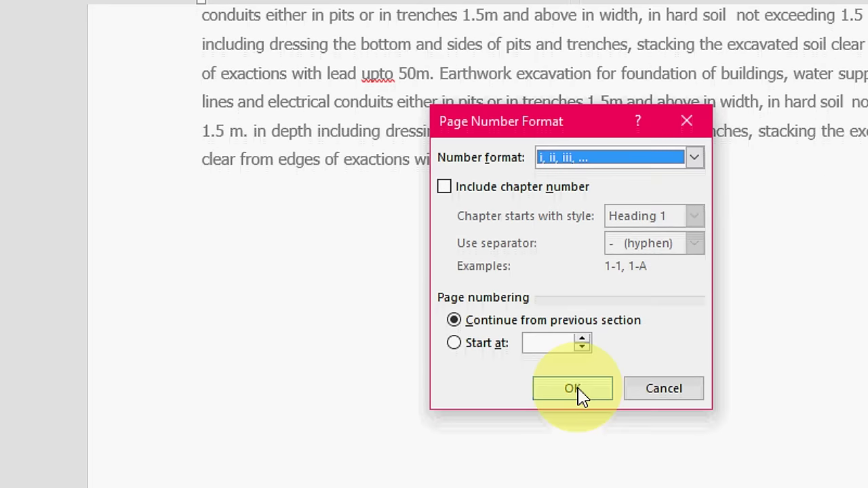
click(576, 383)
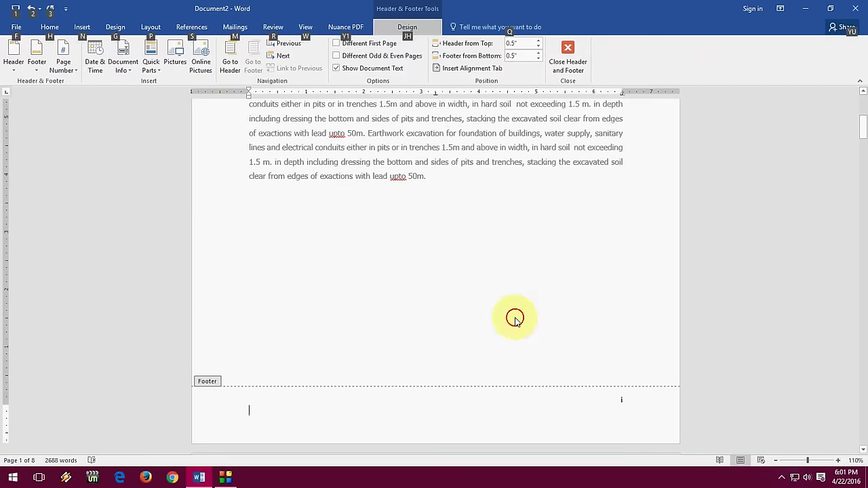
Close the footer and place the cursor right after the final '50m.' on page three.
double_click(513, 314)
scroll(509, 306, down, 5)
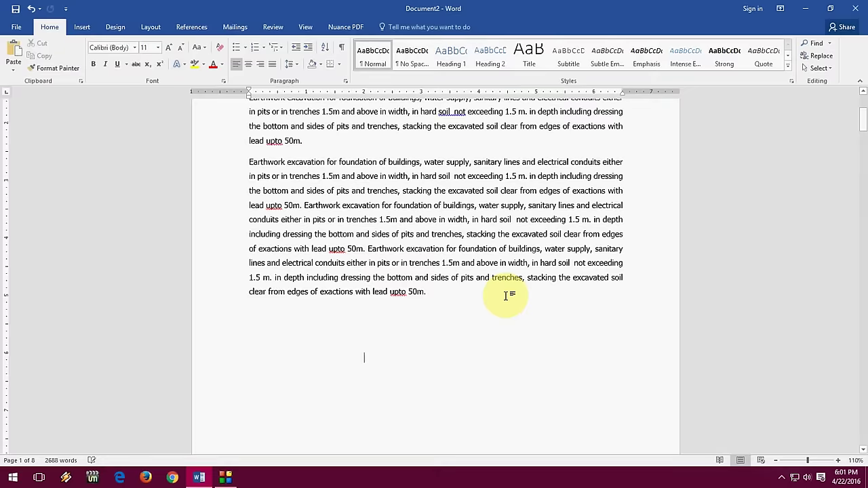
scroll(507, 295, down, 4)
scroll(507, 295, down, 2)
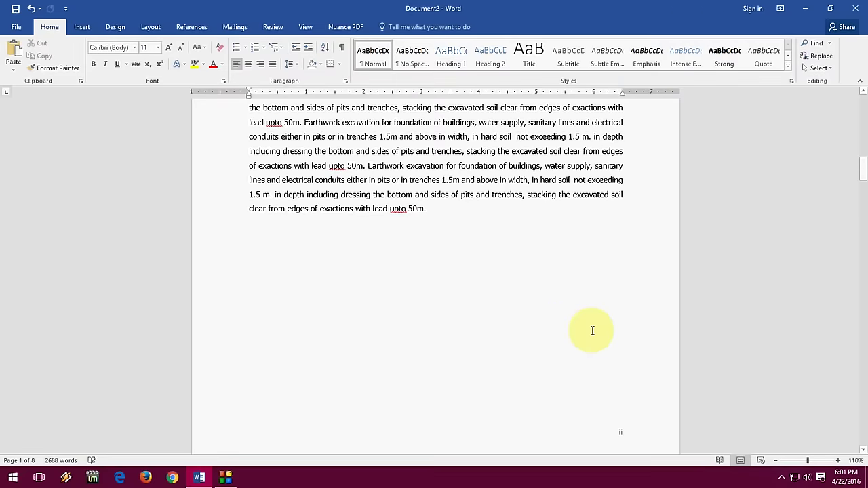
scroll(458, 322, down, 3)
scroll(458, 322, down, 4)
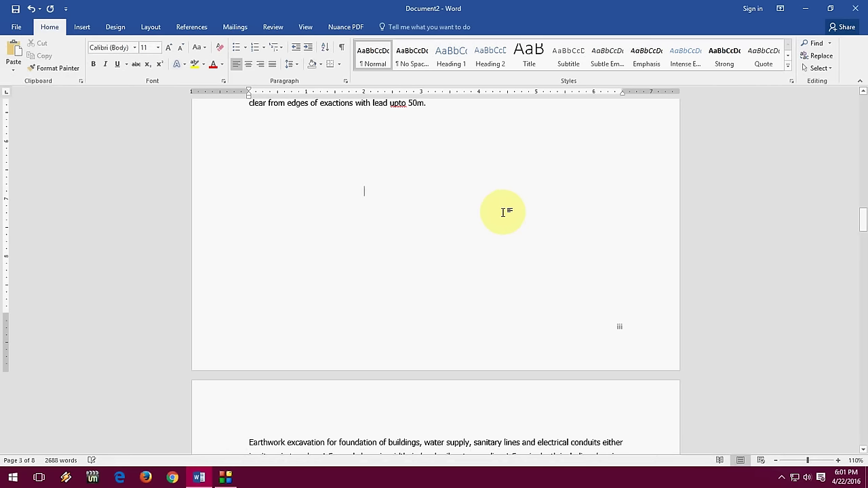
click(440, 109)
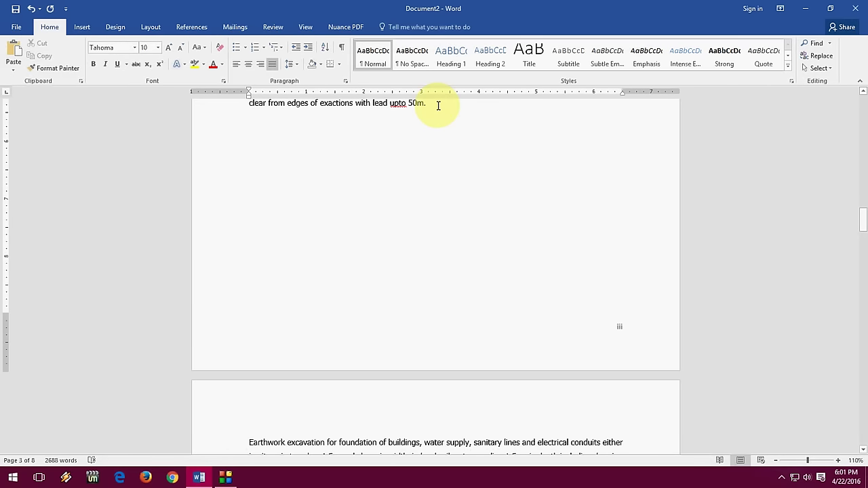
scroll(462, 196, up, 2)
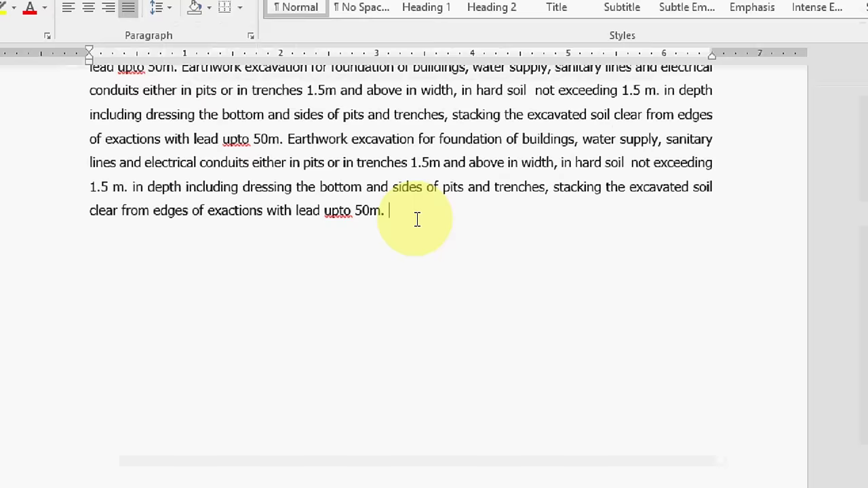
click(391, 230)
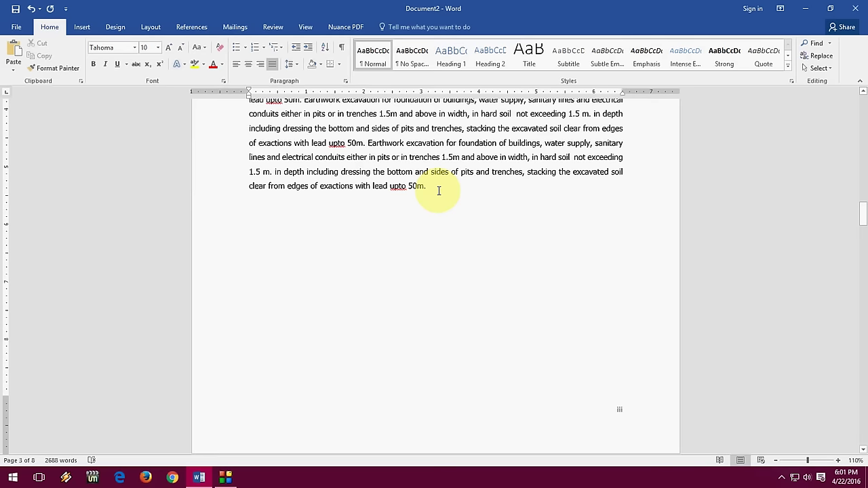
Start a new page section there via Page Setup, applied to 'This point forward'.
key(alt+p)
key(s)
key(p)
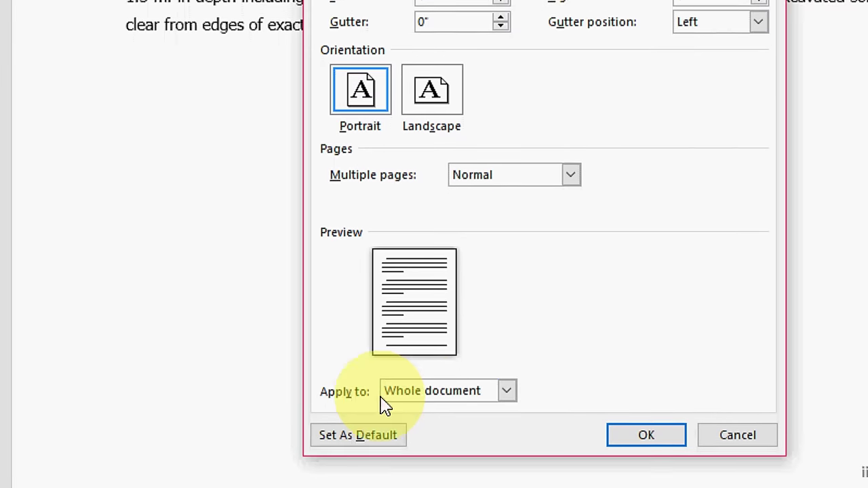
click(430, 379)
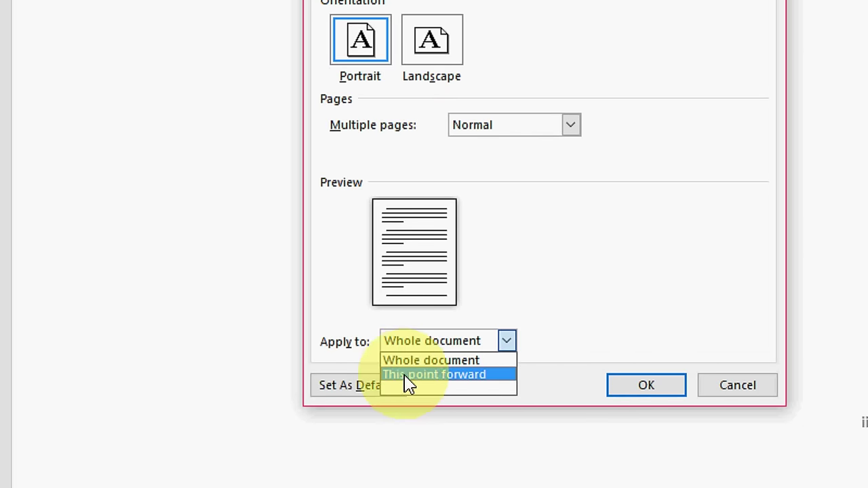
click(419, 375)
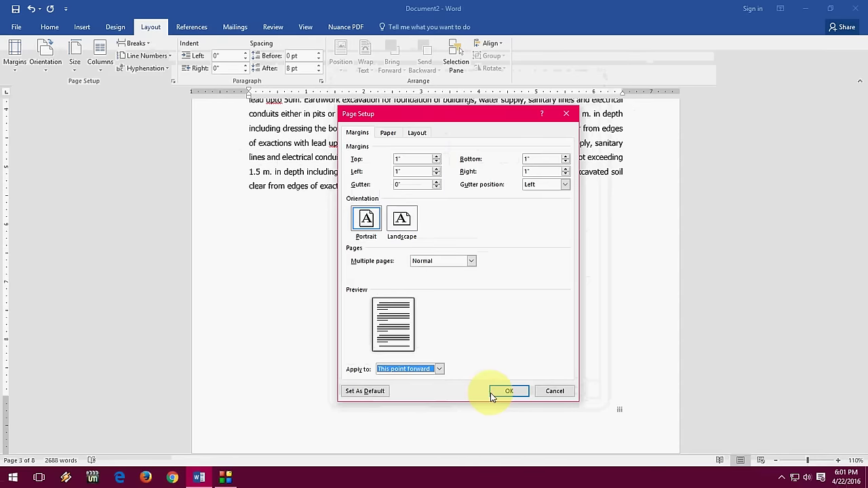
click(495, 397)
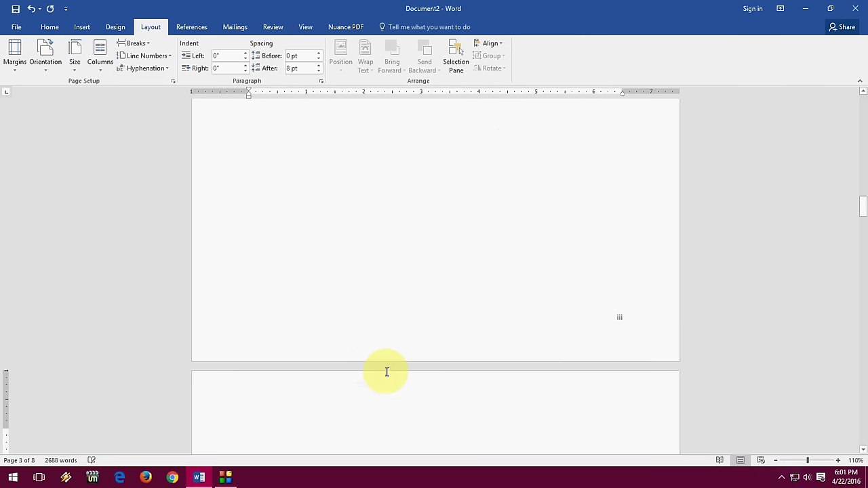
Delete the blank line at the top of page four and open that page's footer.
scroll(377, 372, down, 1)
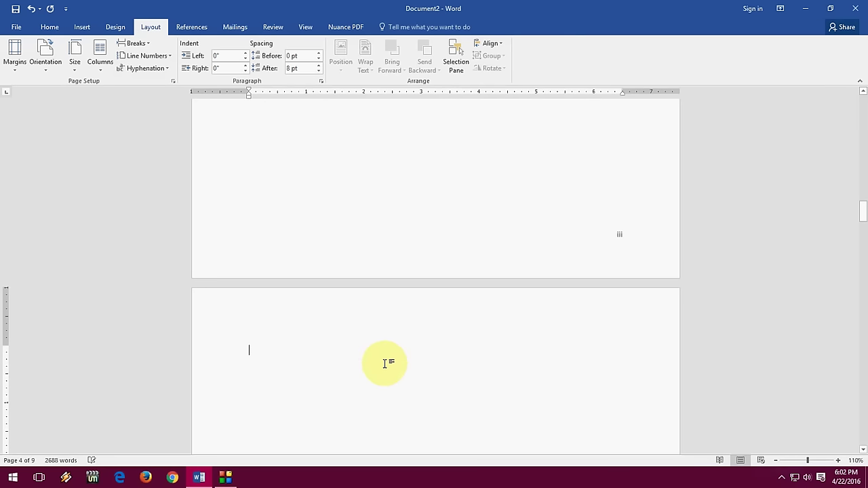
key(Delete)
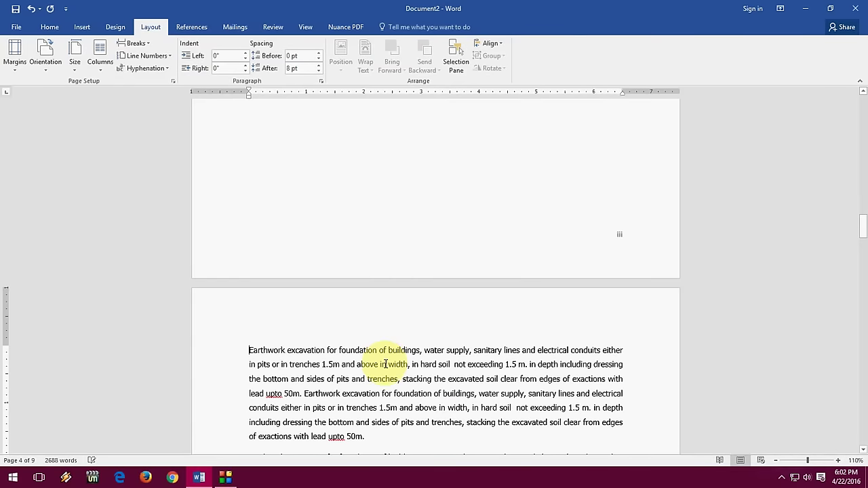
scroll(369, 358, down, 3)
scroll(369, 358, down, 5)
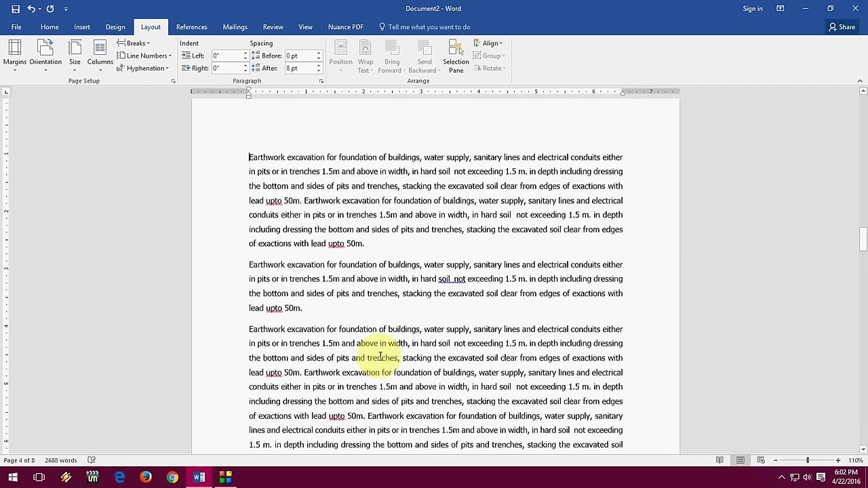
scroll(382, 355, down, 4)
scroll(382, 355, down, 3)
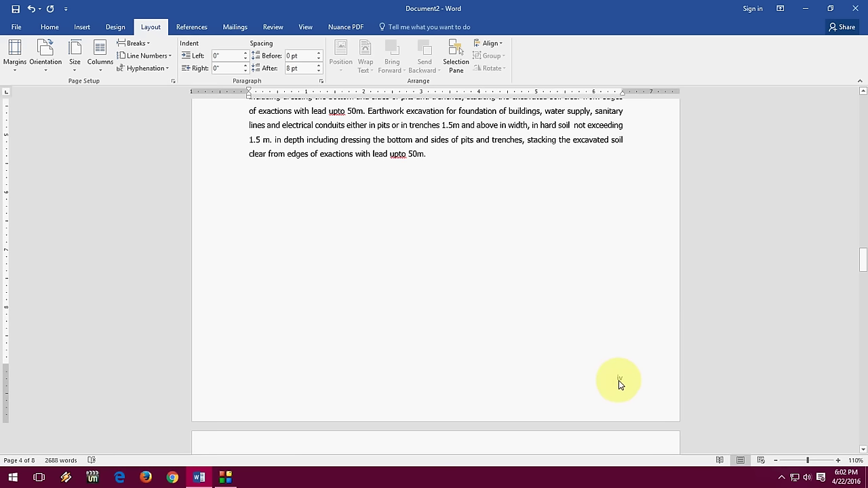
double_click(619, 382)
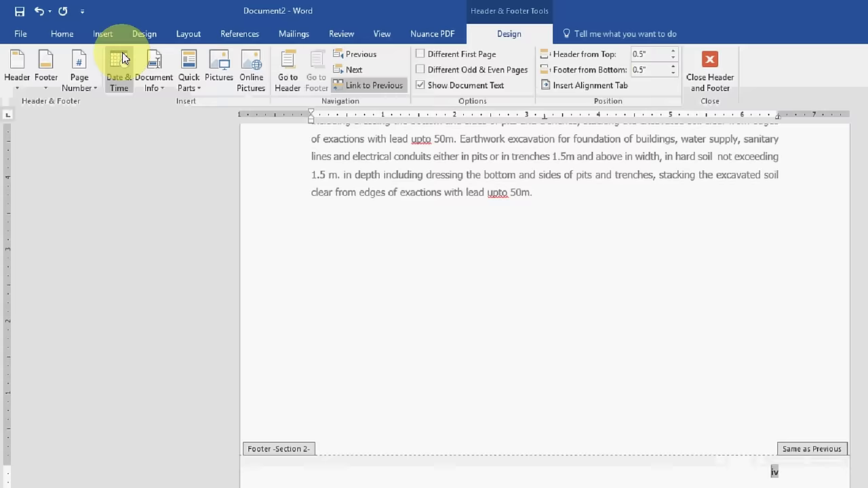
Format Section 2's page numbers as Arabic '1, 2, 3', starting at 1, then close the footer.
click(155, 145)
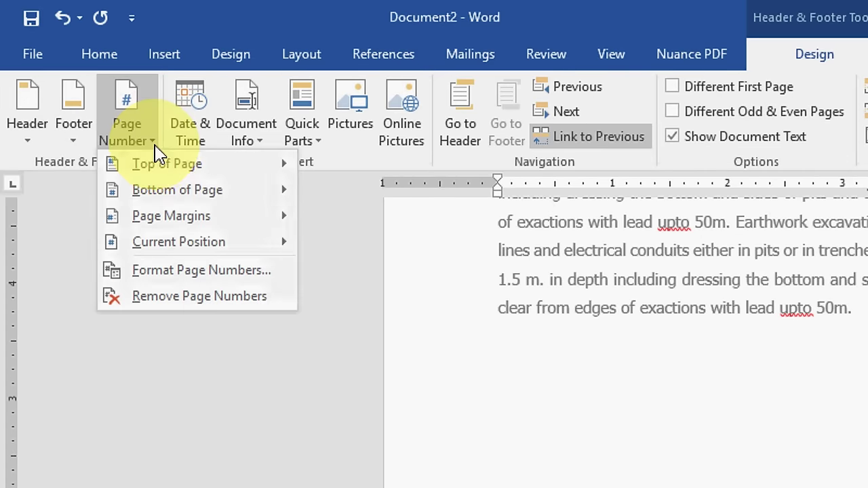
click(164, 282)
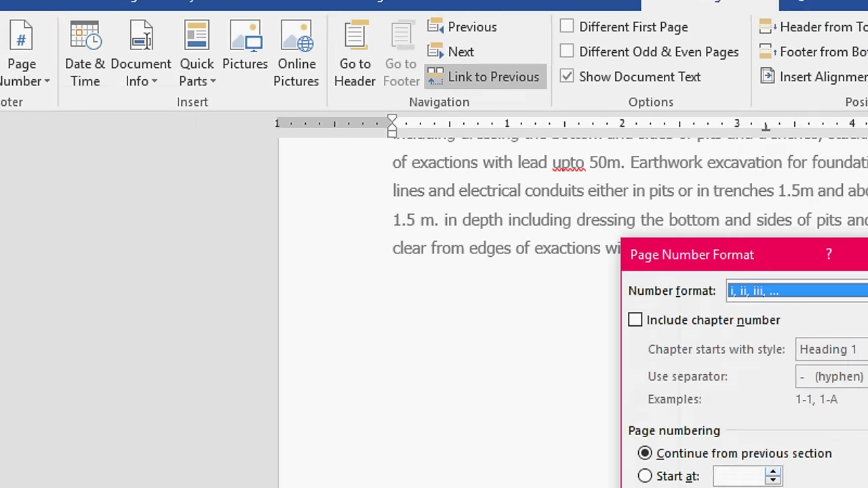
click(584, 252)
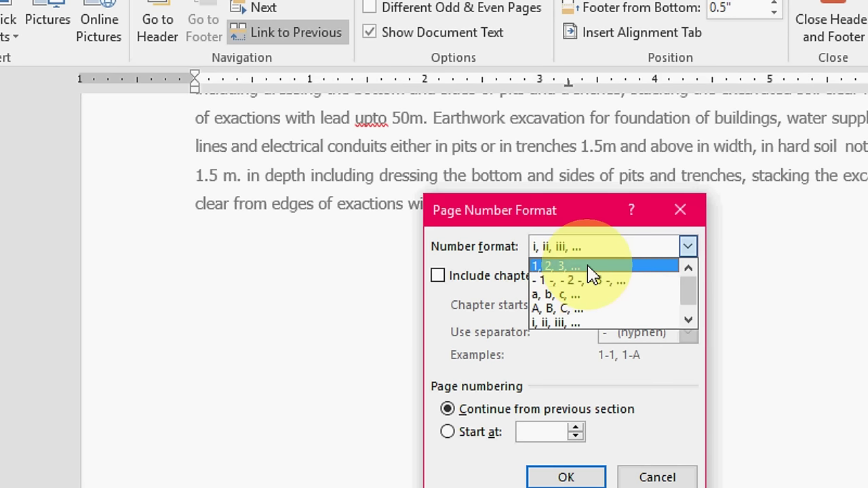
click(589, 268)
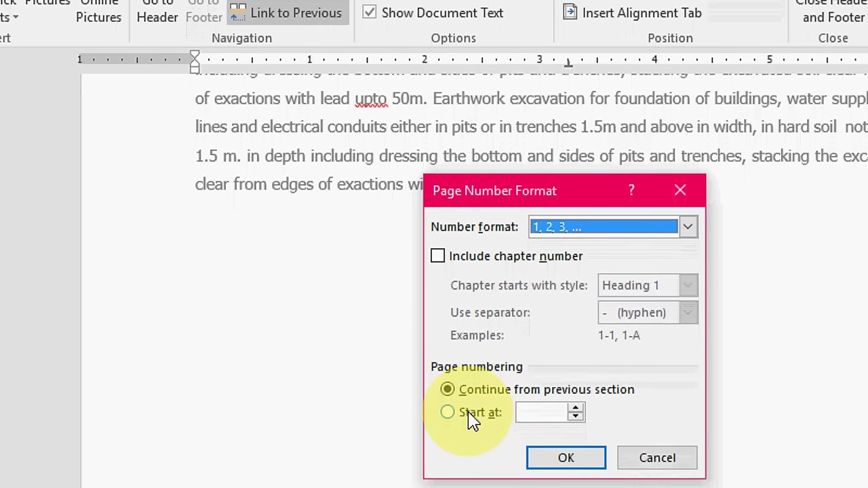
click(473, 415)
click(570, 420)
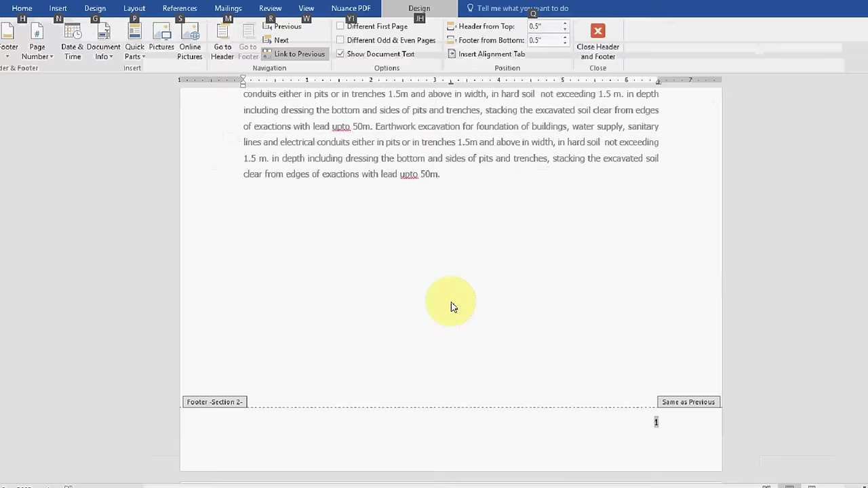
key(alt)
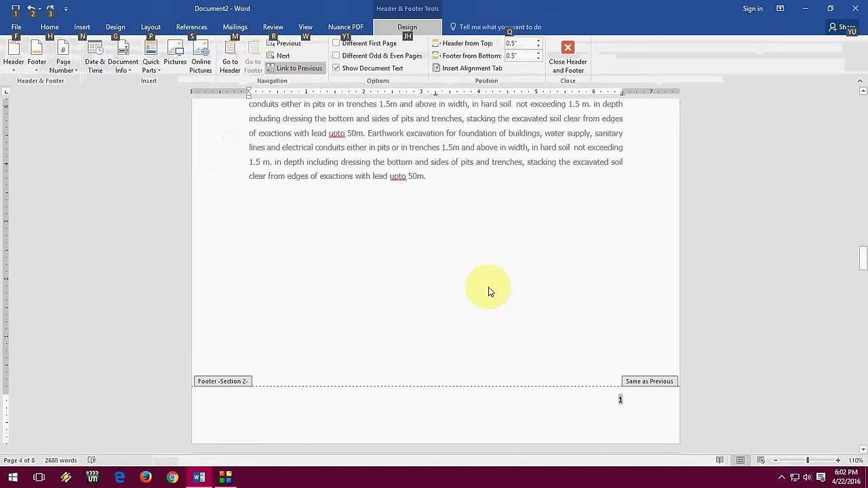
double_click(493, 287)
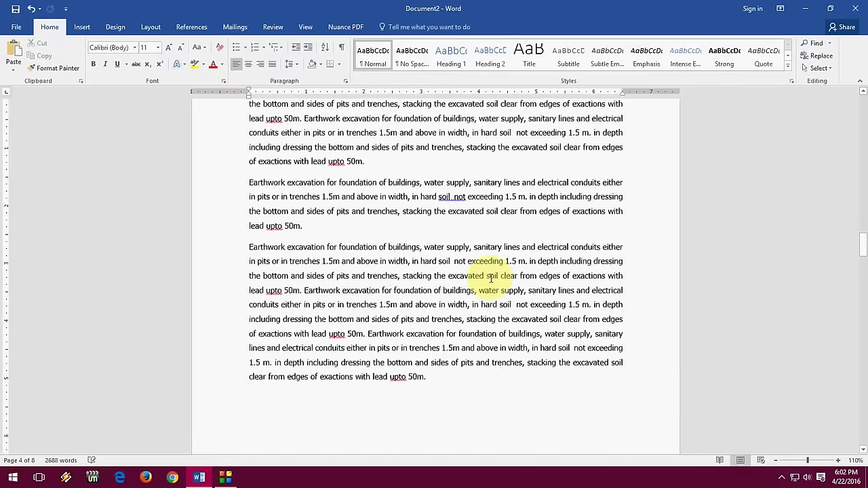
scroll(492, 278, up, 5)
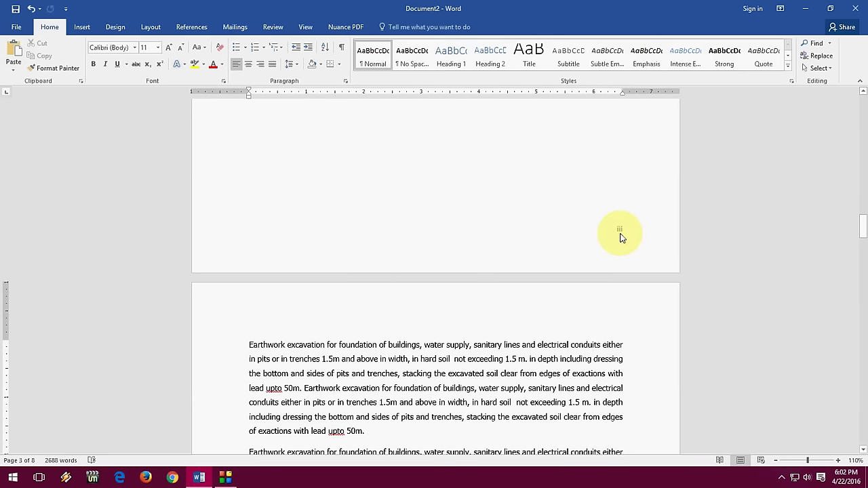
scroll(619, 234, down, 3)
scroll(611, 227, down, 3)
scroll(611, 227, down, 4)
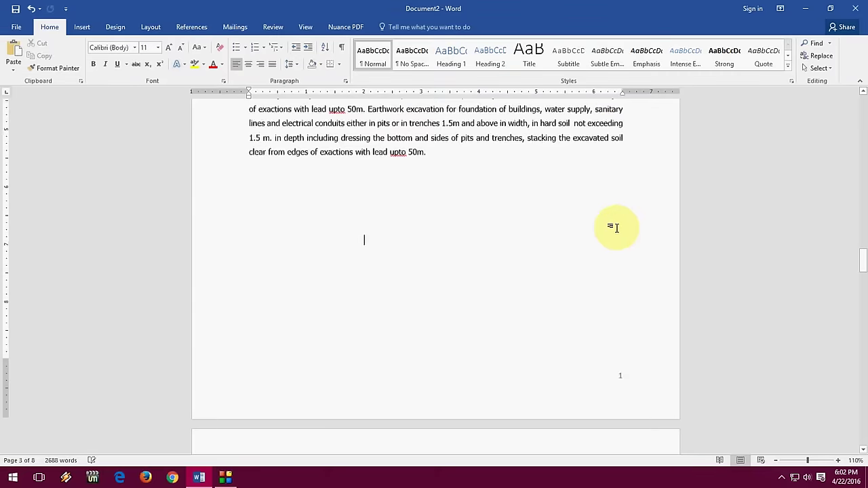
scroll(614, 231, down, 2)
scroll(620, 267, down, 3)
scroll(613, 256, down, 7)
scroll(612, 256, down, 5)
scroll(516, 268, down, 2)
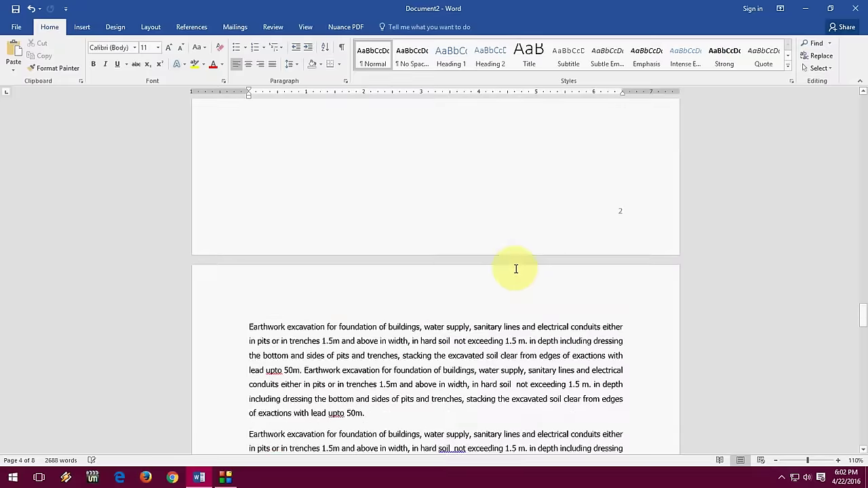
scroll(516, 269, down, 4)
scroll(516, 268, down, 3)
scroll(515, 268, down, 2)
scroll(516, 269, down, 5)
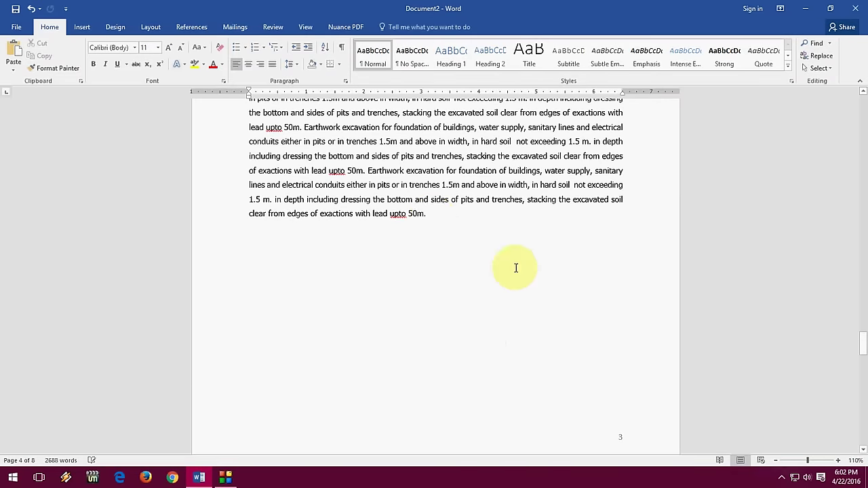
click(433, 219)
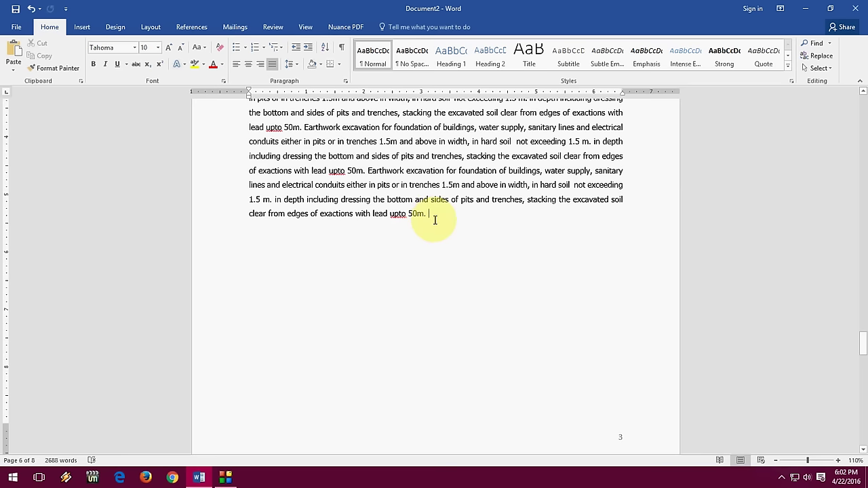
scroll(435, 220, down, 3)
scroll(435, 219, down, 11)
scroll(435, 220, down, 7)
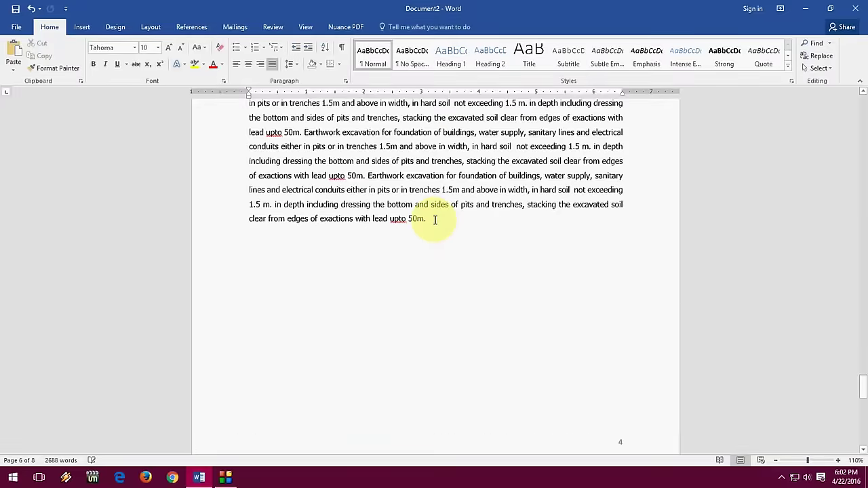
scroll(433, 223, down, 10)
scroll(432, 222, down, 6)
scroll(430, 213, down, 5)
scroll(434, 220, up, 4)
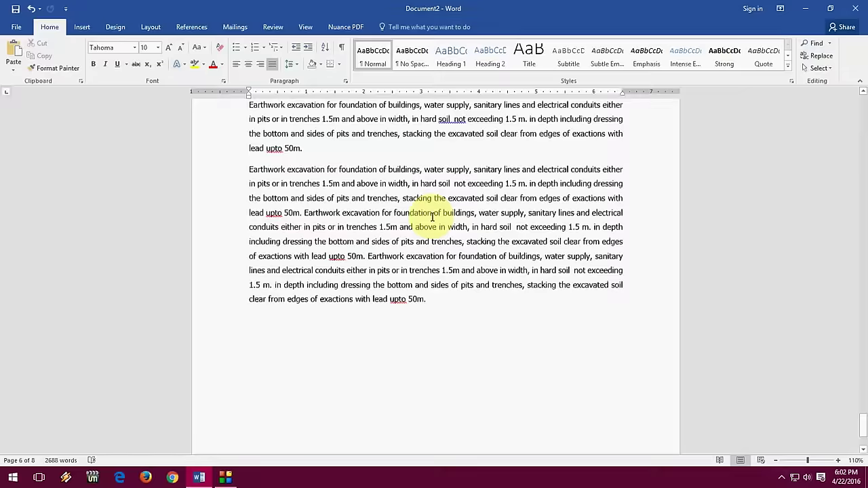
scroll(430, 200, down, 2)
scroll(431, 206, up, 8)
scroll(427, 199, up, 6)
scroll(427, 196, down, 5)
scroll(430, 188, down, 4)
scroll(428, 176, up, 2)
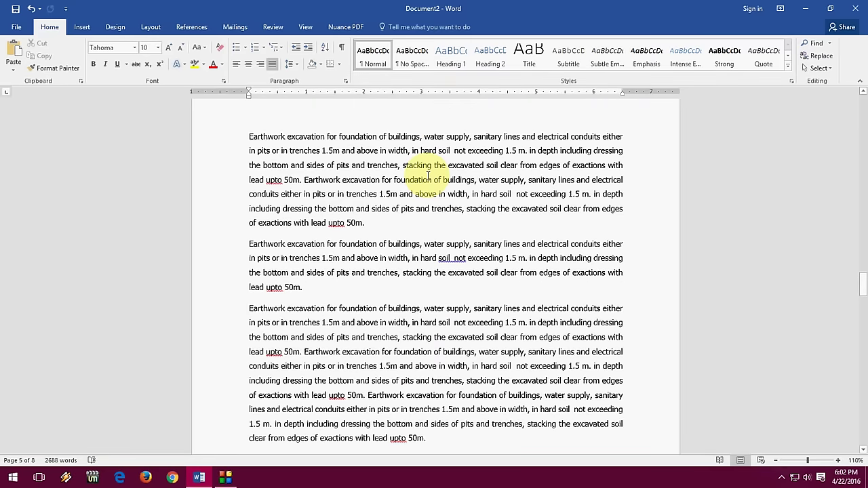